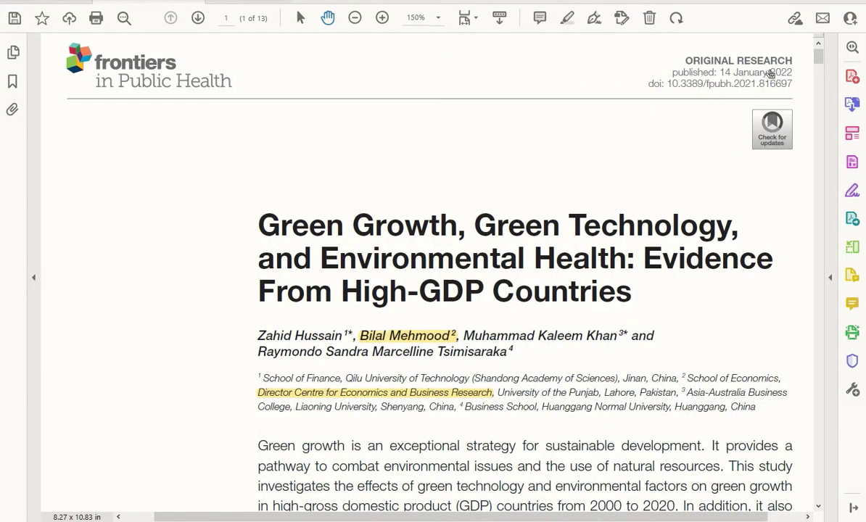
Highlight the publication year and title, then select a passage of the abstract.
left_click_drag(794, 72, 732, 73)
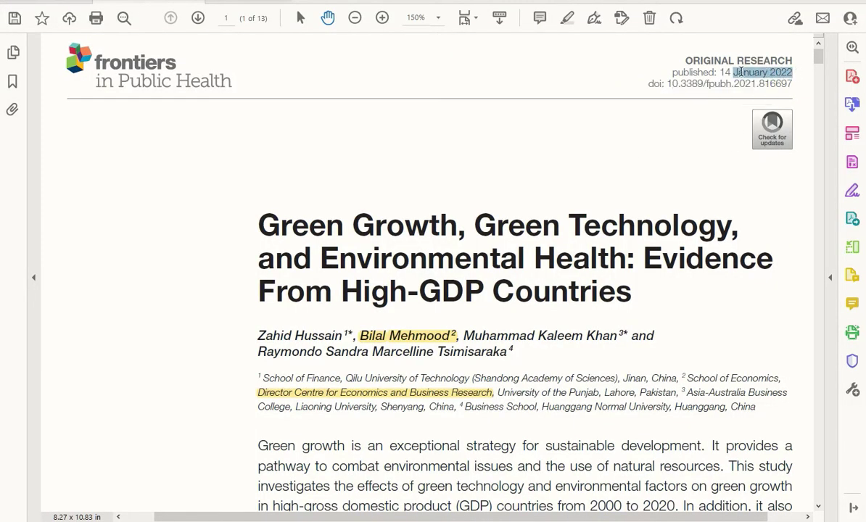
scroll(199, 133, "down", 1)
scroll(180, 122, "up", 1)
left_click(168, 92)
scroll(449, 232, "down", 1)
left_click_drag(249, 186, 632, 269)
Scroll through the abstract to Table 7 on page 8 and select its 'CS–ARDL estimations' caption.
scroll(595, 263, "down", 2)
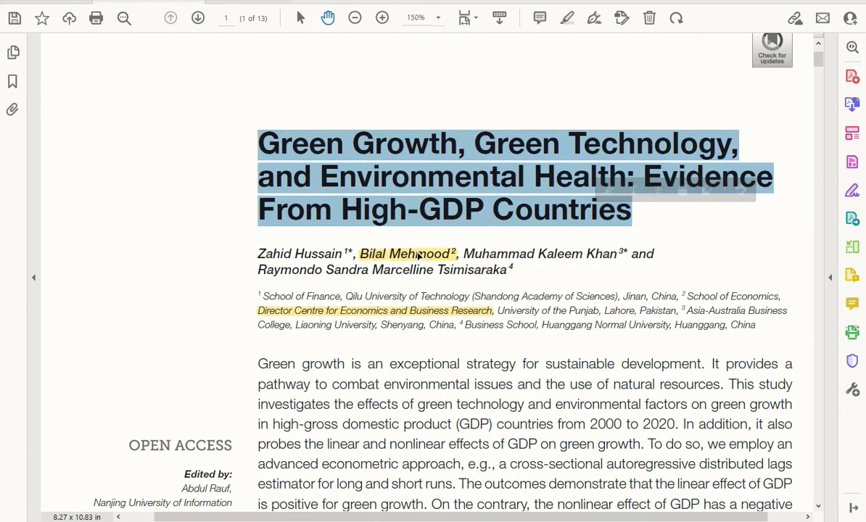
scroll(410, 312, "down", 4)
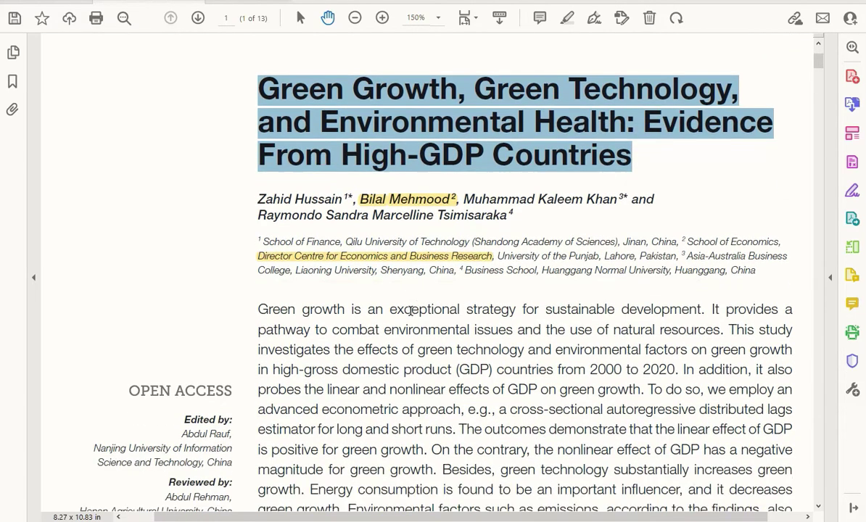
scroll(410, 312, "down", 8)
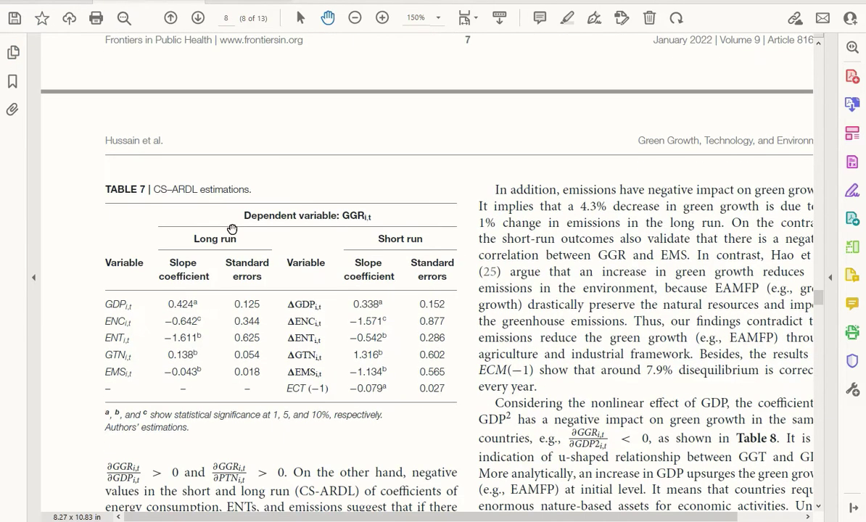
left_click(156, 191)
left_click_drag(157, 193, 235, 191)
At 200% zoom, highlight Table 7's Long run and Short run headings and the GDP–GTN rows.
scroll(286, 234, "up", 1)
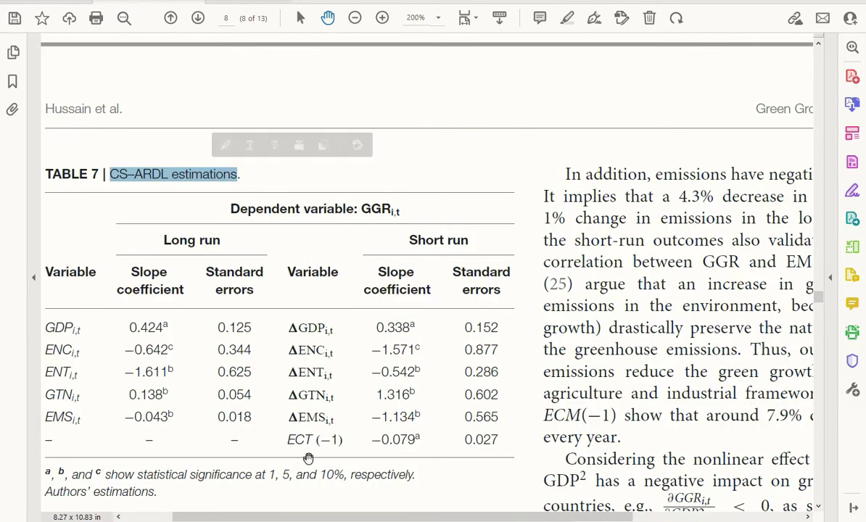
left_click_drag(313, 516, 257, 512)
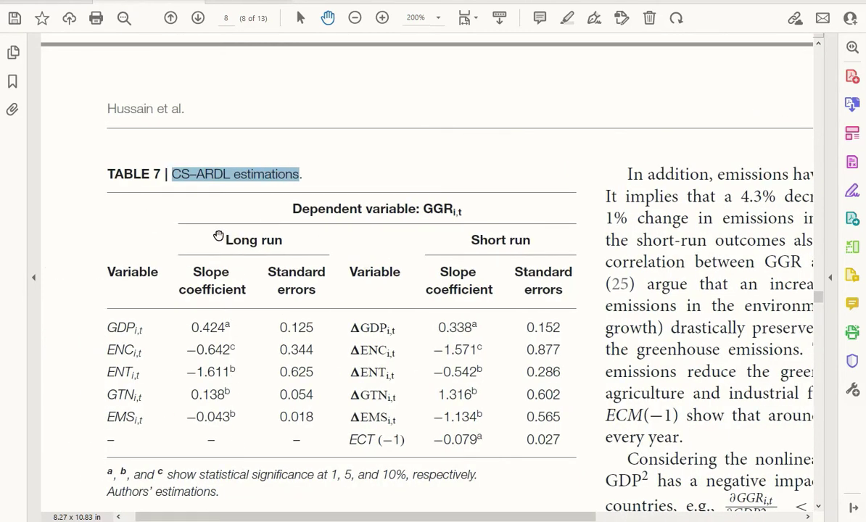
left_click_drag(220, 240, 286, 240)
left_click_drag(469, 240, 532, 241)
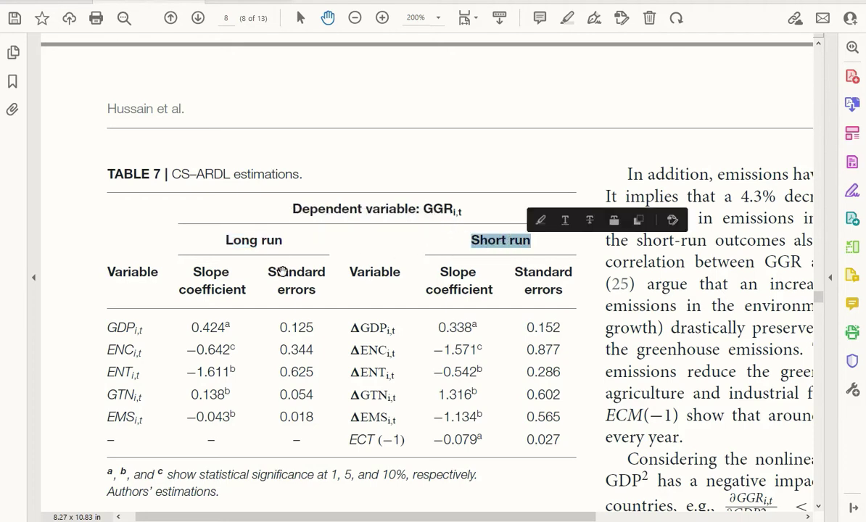
left_click_drag(105, 325, 119, 415)
left_click(294, 319)
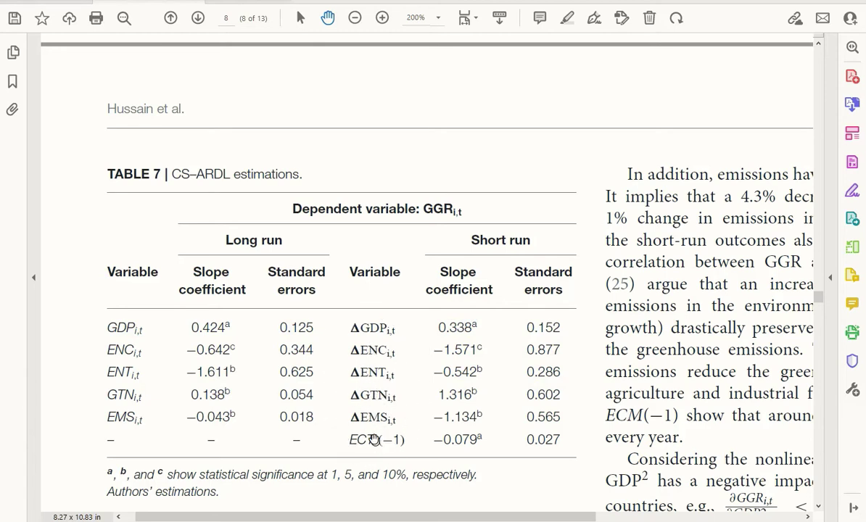
Highlight the ECT (−1) row and 'CS' in the title, then scroll down to Table 8.
left_click_drag(347, 439, 564, 442)
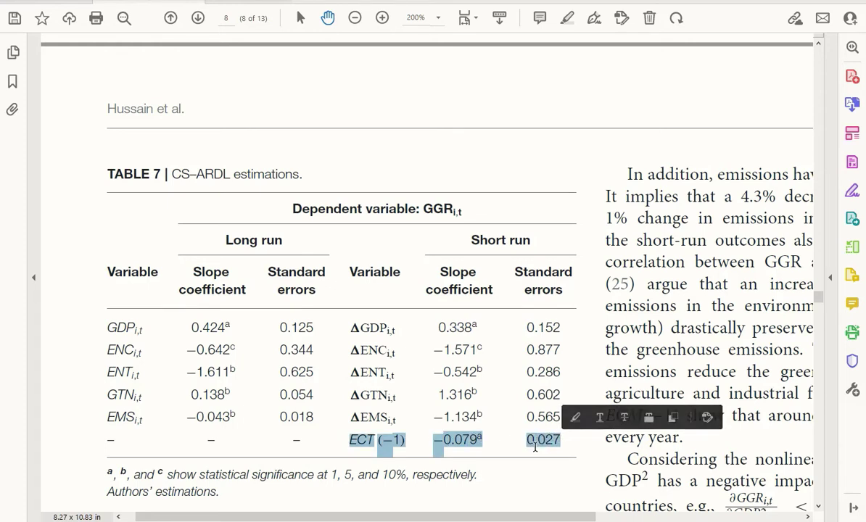
left_click_drag(171, 174, 191, 176)
scroll(479, 401, "down", 3)
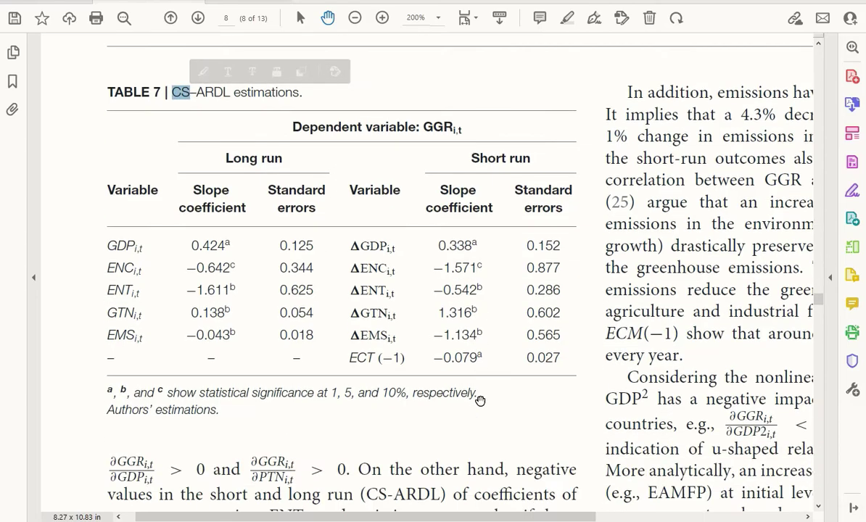
scroll(479, 401, "down", 20)
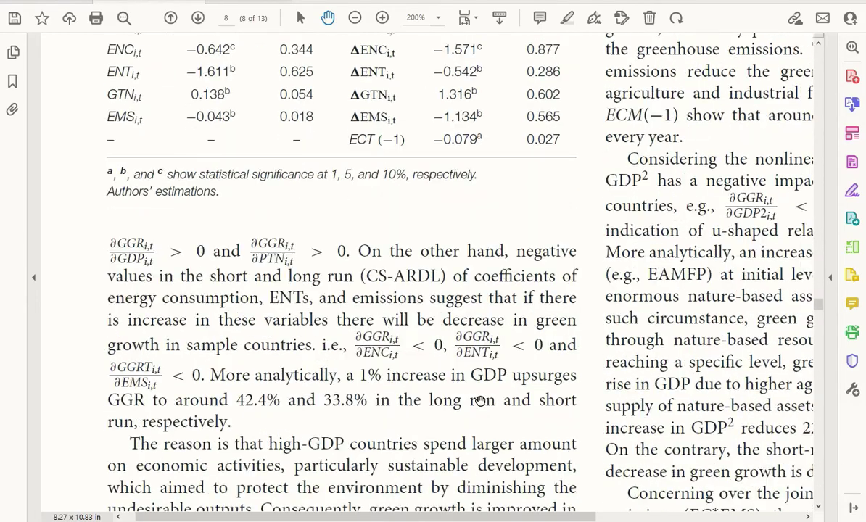
scroll(479, 401, "down", 12)
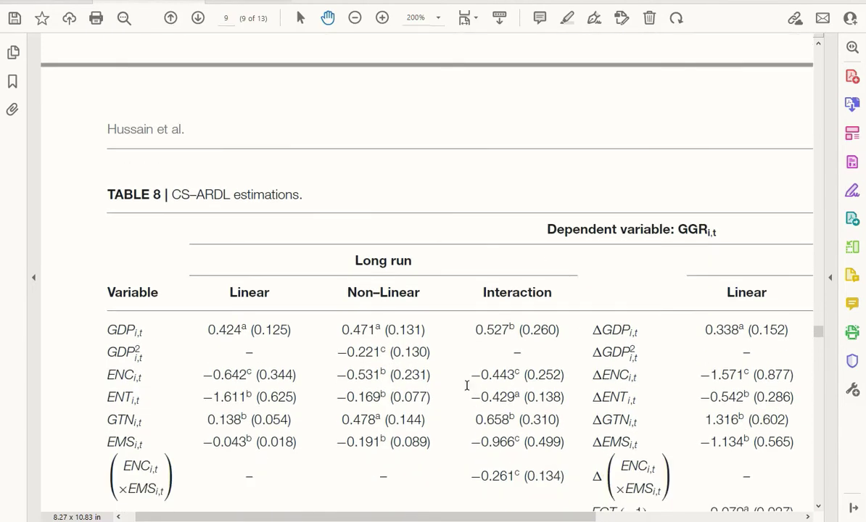
Mark Table 8's long-run Linear, Non–Linear and Interaction columns in turn.
scroll(466, 385, "down", 1)
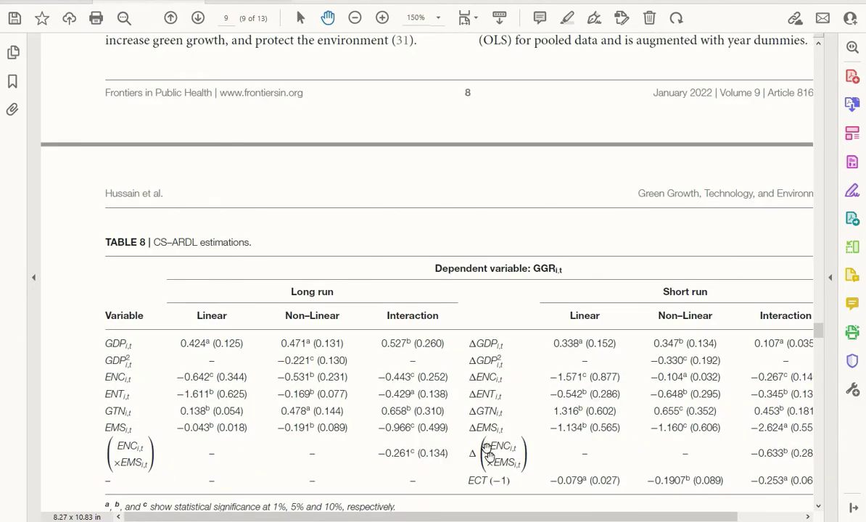
left_click_drag(492, 518, 525, 518)
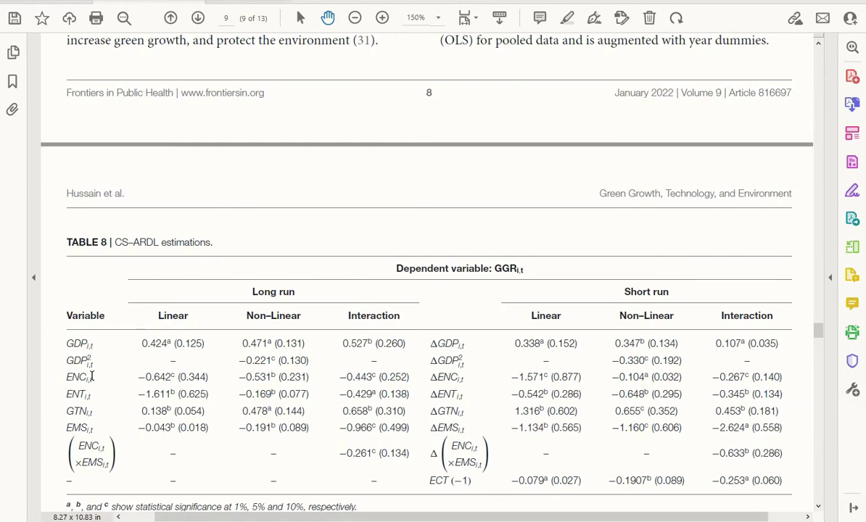
left_click_drag(142, 297, 226, 462)
left_click_drag(236, 296, 331, 461)
left_click_drag(341, 303, 420, 473)
left_click_drag(131, 281, 412, 478)
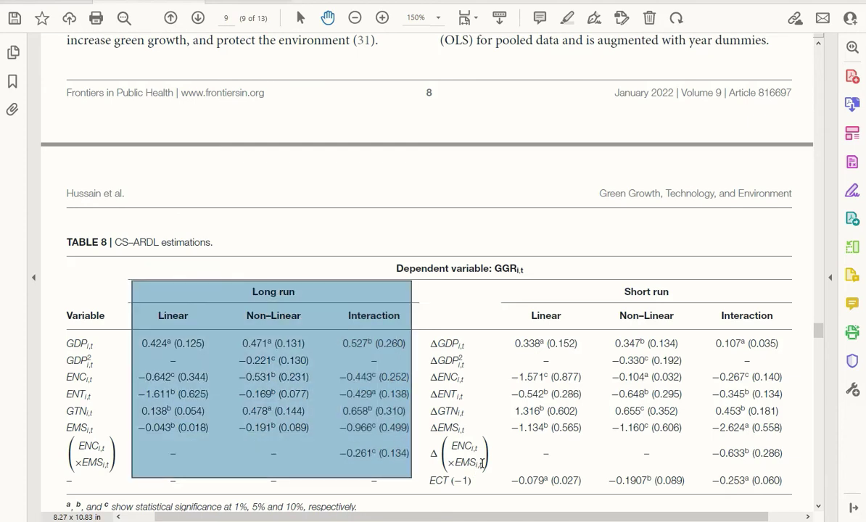
Mark the whole Short run block, then pan to frame Table 8 and its footnotes.
left_click_drag(428, 276, 800, 494)
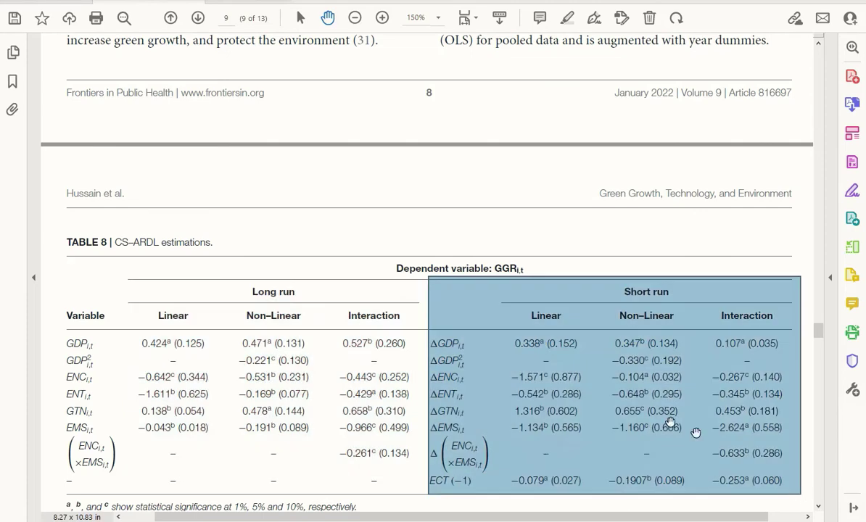
left_click(511, 298)
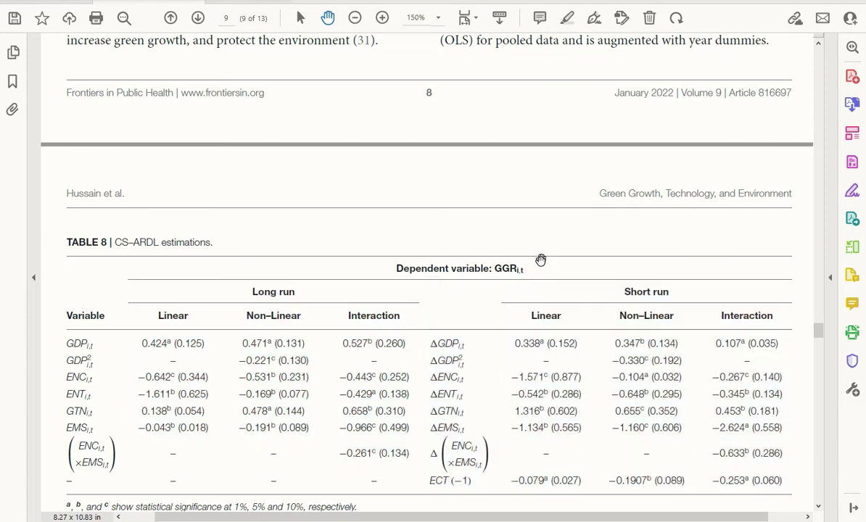
left_click_drag(511, 298, 515, 274)
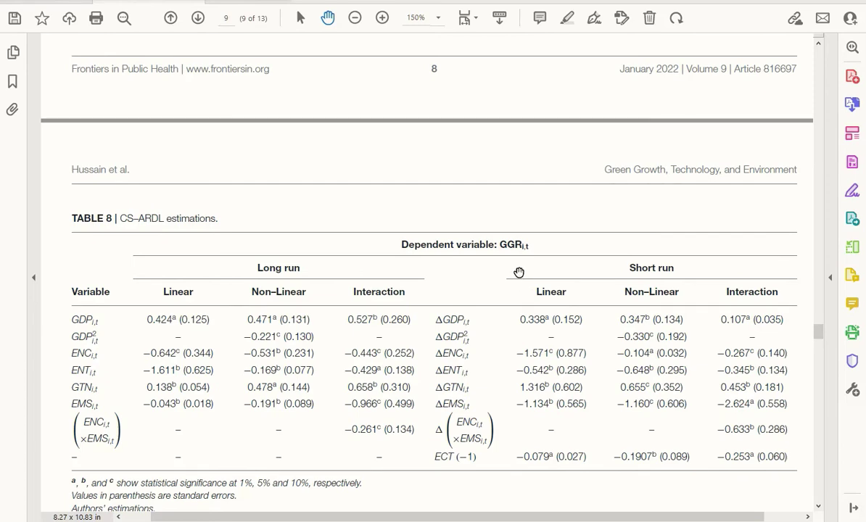
left_click_drag(519, 486, 540, 477)
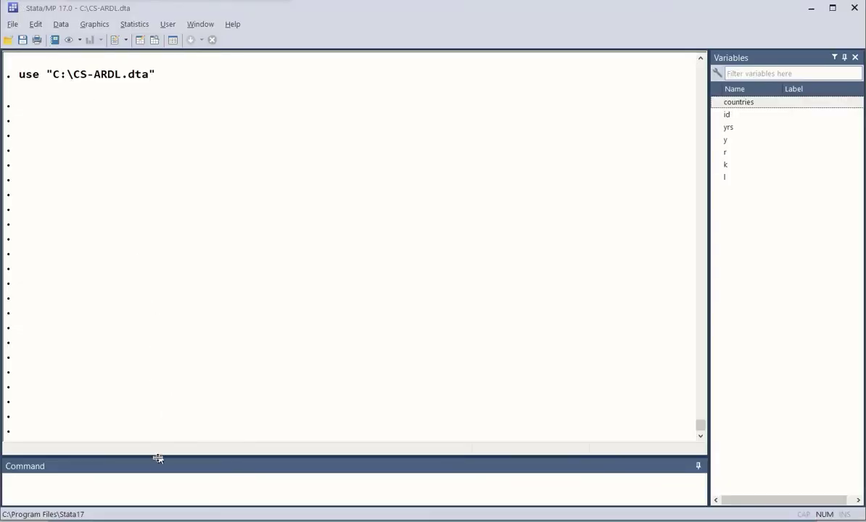
Switch to the Stata session and place the cursor in the Command window.
left_click(163, 483)
left_click(275, 455)
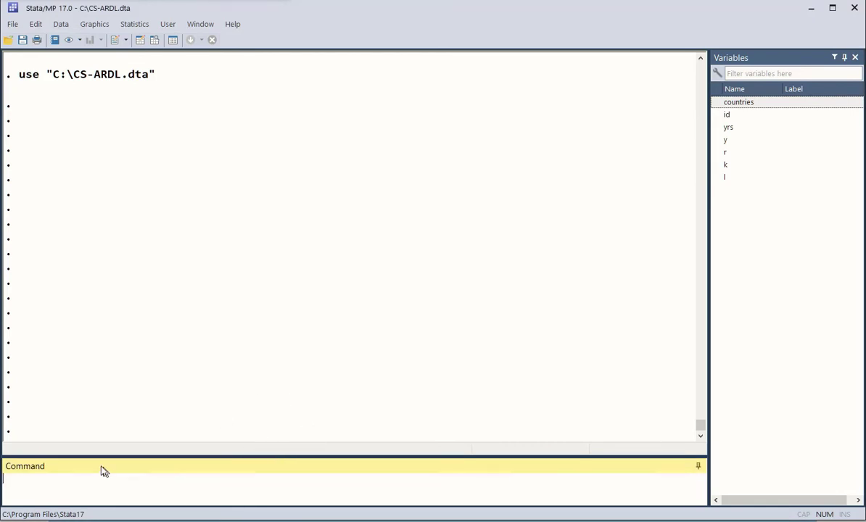
left_click(44, 479)
left_click(44, 479)
Paste 'ssc install xtdcce2', highlighting ssc, install and xtdcce2 in turn, and run it.
type("ssc install xtdcce2")
key("Home")
key("ctrl+shift+Right")
key("ctrl+Right")
key("ctrl+shift+Left")
key("End")
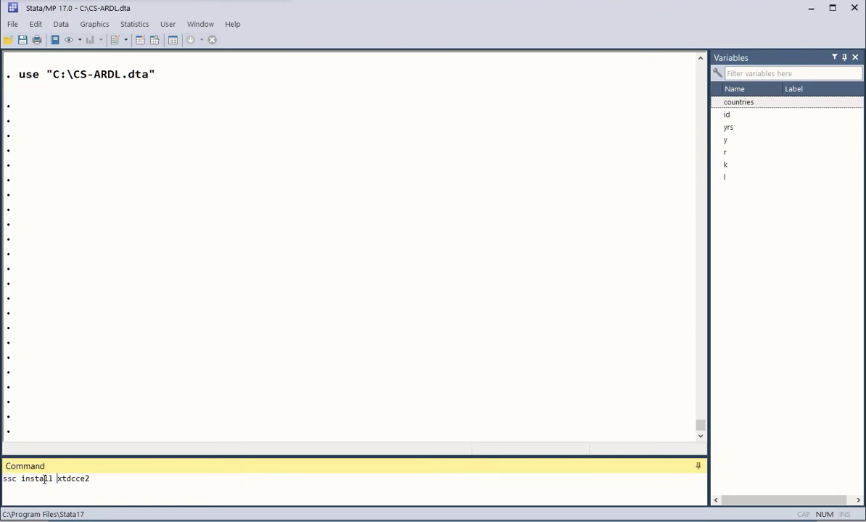
key("ctrl+shift+Right")
key("End")
key("Return")
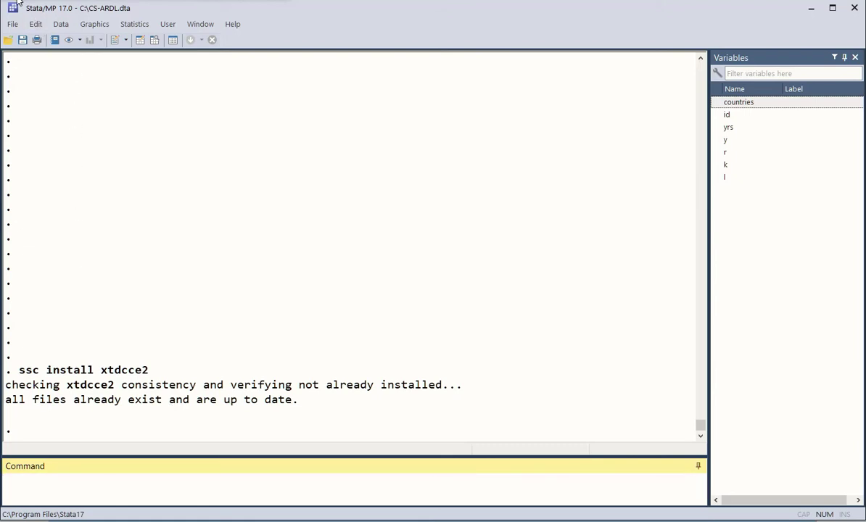
left_click(144, 183)
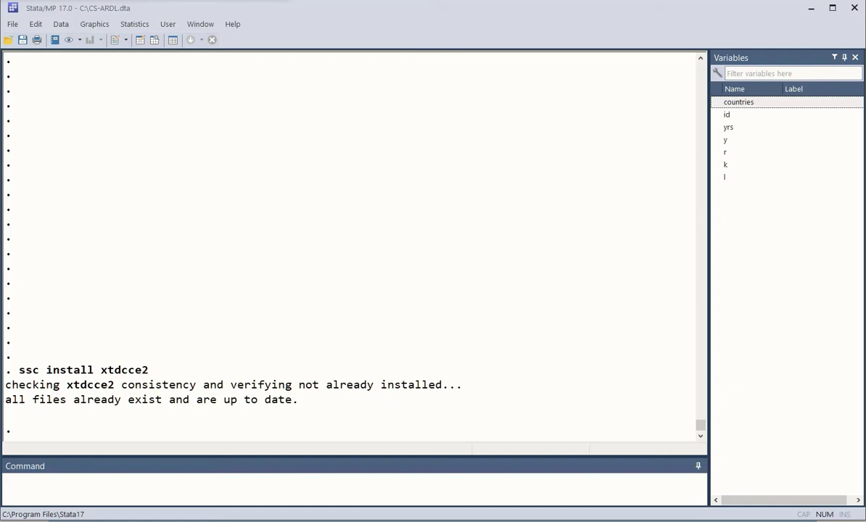
Paste the xtdcce2 CS-ARDL estimation command and run it.
left_click(96, 485)
type("xtdcce2 y, lr(l.y k l r) lr_options(ardl) cr(y k l r) cr_lags(0)")
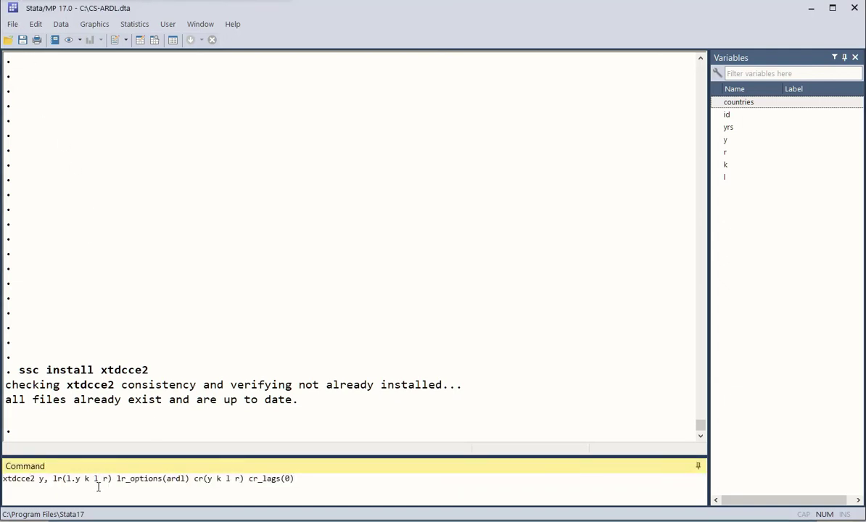
key("ctrl+shift+Right")
key("ctrl+Right")
key("ctrl+Right")
key("ctrl+Right")
key("ctrl+Right")
key("ctrl+Right")
key("ctrl+Right")
key("ctrl+Right")
key("Return")
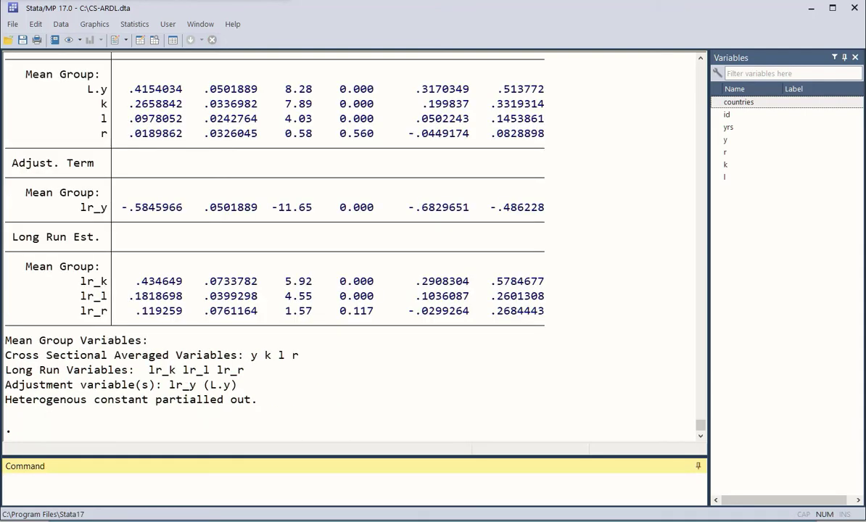
Scroll up and highlight the CS-ARDL estimator name in the output title.
scroll(127, 279, "up", 6)
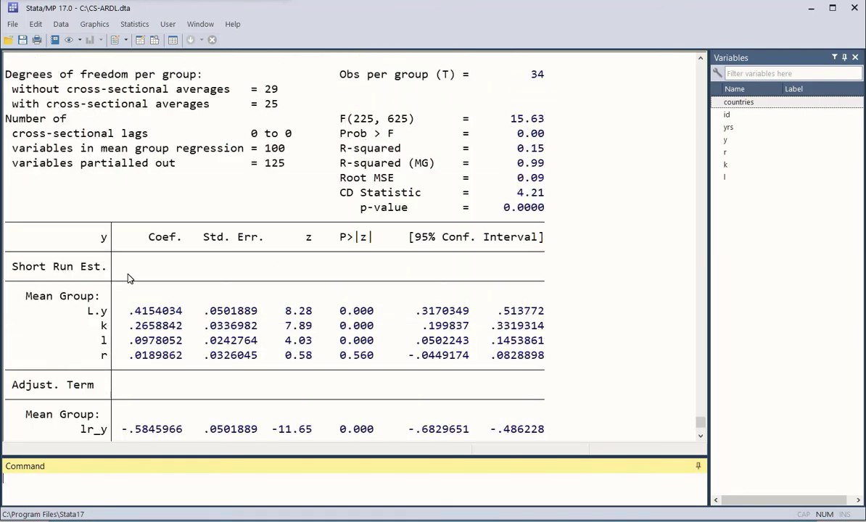
scroll(126, 279, "up", 1)
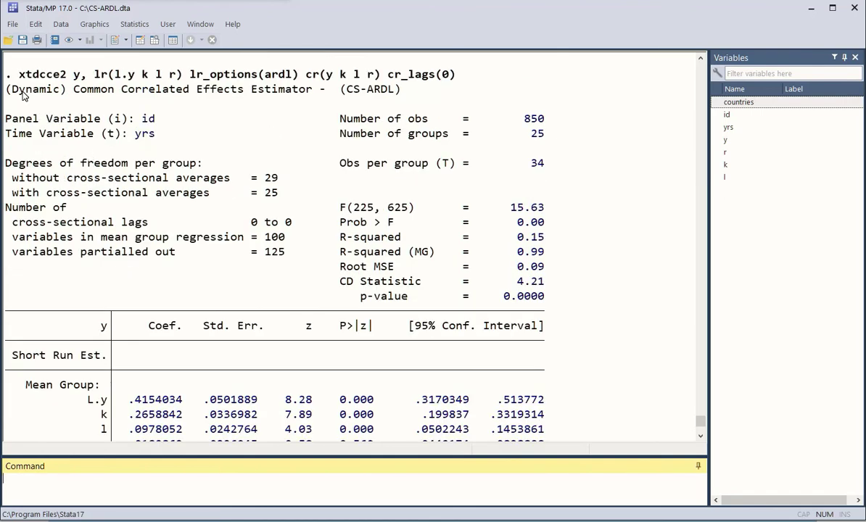
left_click_drag(6, 90, 392, 93)
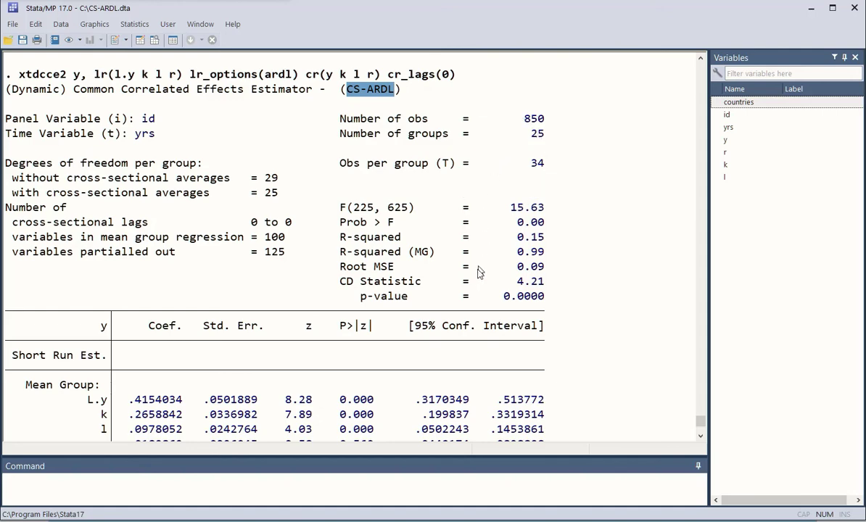
Highlight the Short Run Est., Long Run Est. and Adjust. Term section headings.
scroll(255, 214, "down", 3)
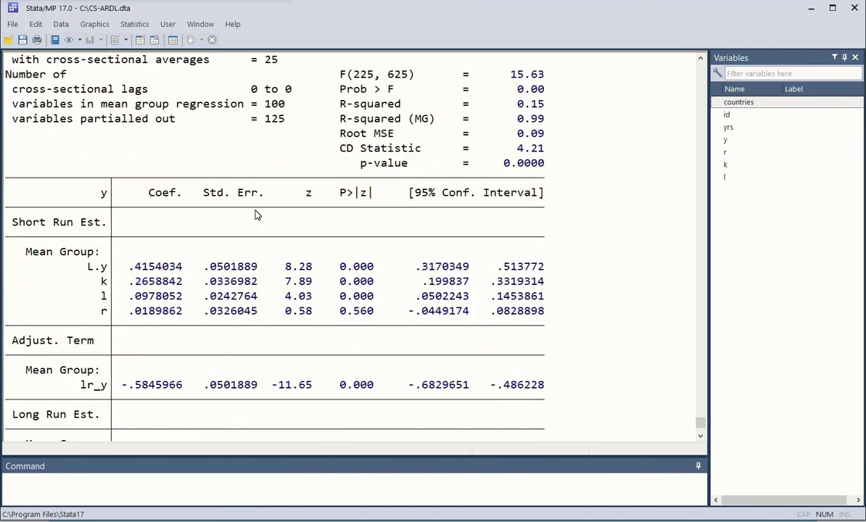
scroll(256, 215, "down", 1)
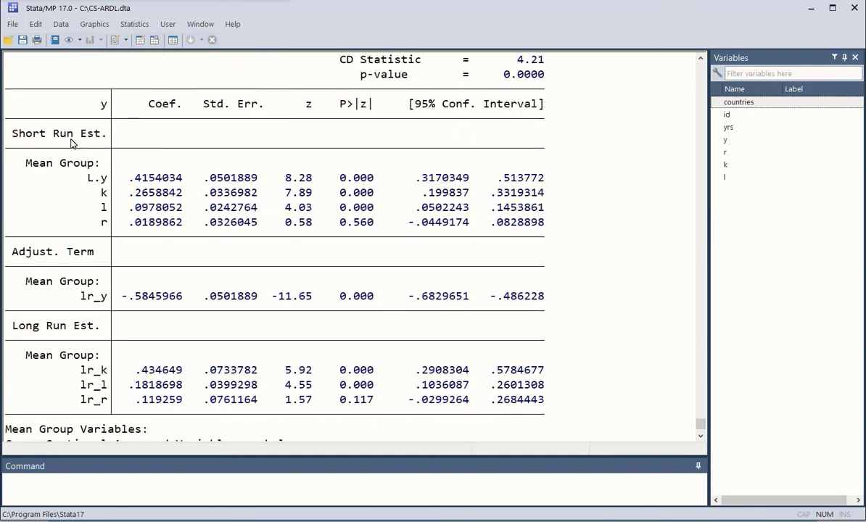
left_click_drag(9, 129, 111, 133)
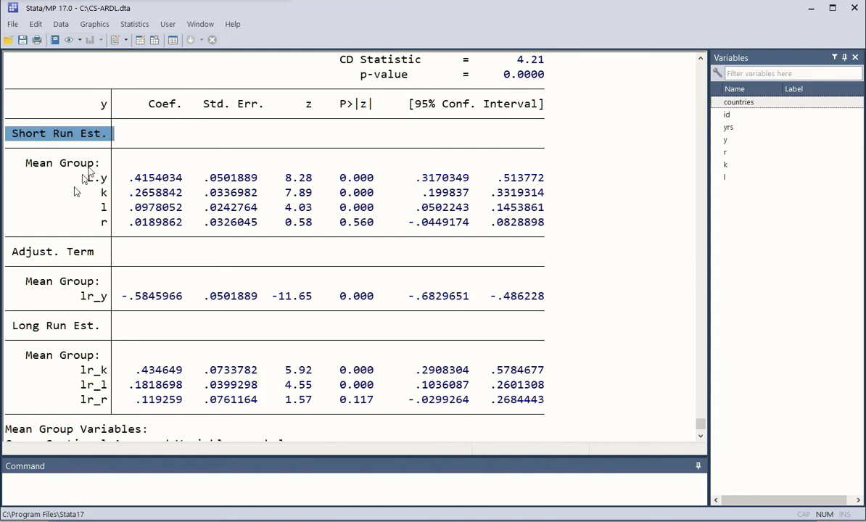
left_click_drag(11, 327, 103, 334)
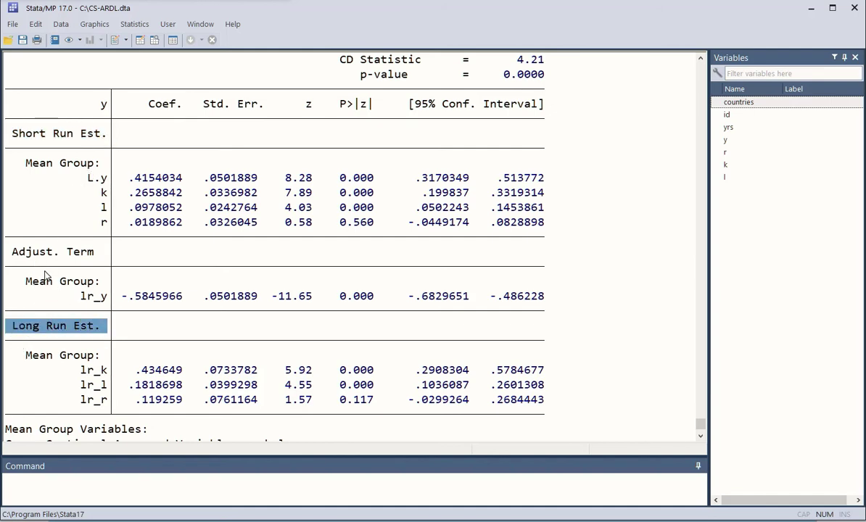
left_click_drag(12, 259, 94, 263)
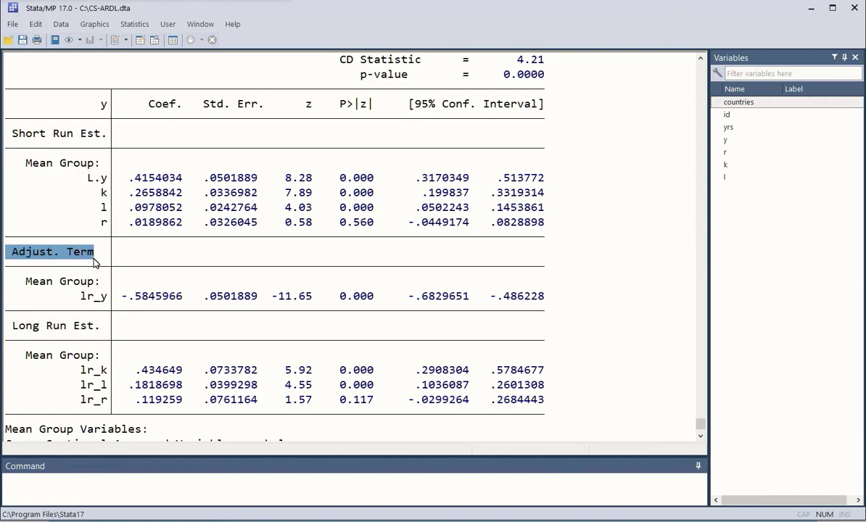
Highlight the short-run L.y, l and r coefficients and the p-values of k, l and r.
scroll(94, 262, "down", 1)
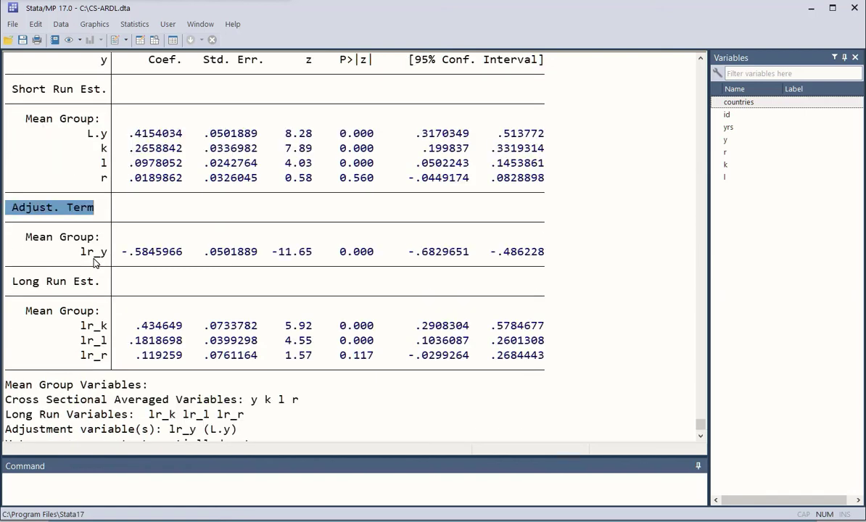
left_click(124, 132)
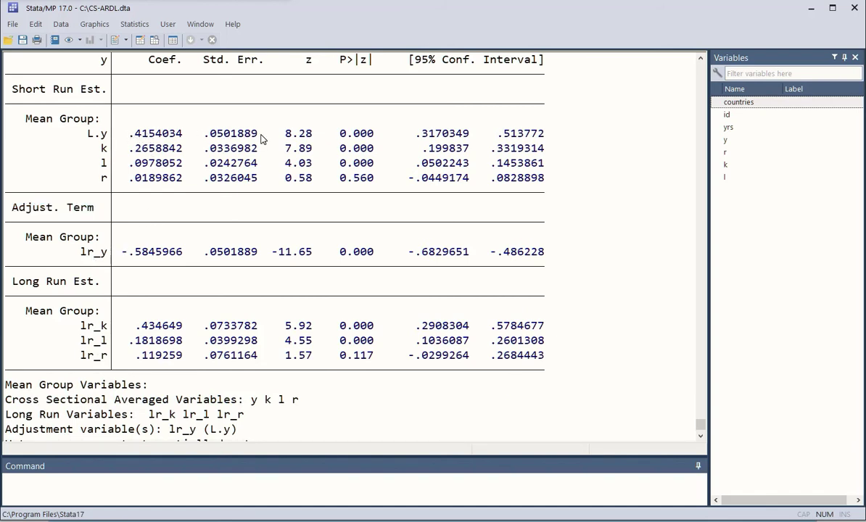
left_click_drag(122, 132, 182, 148)
left_click_drag(127, 162, 185, 185)
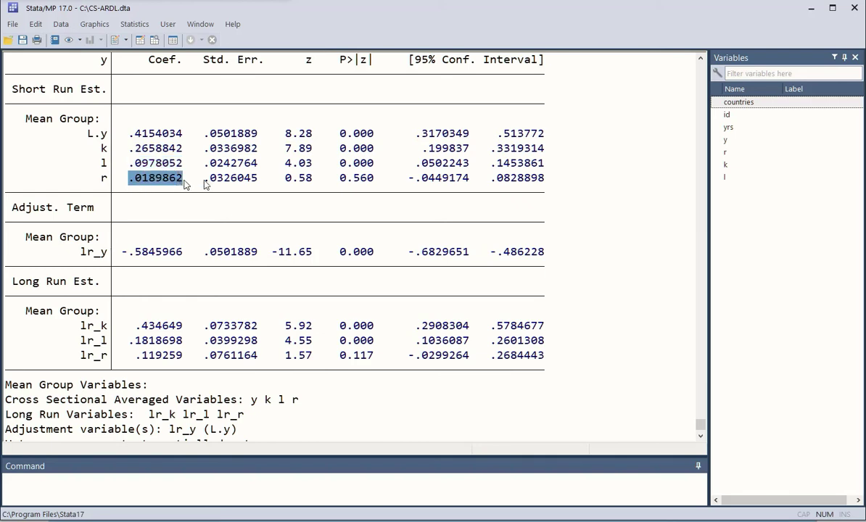
left_click_drag(334, 149, 371, 182)
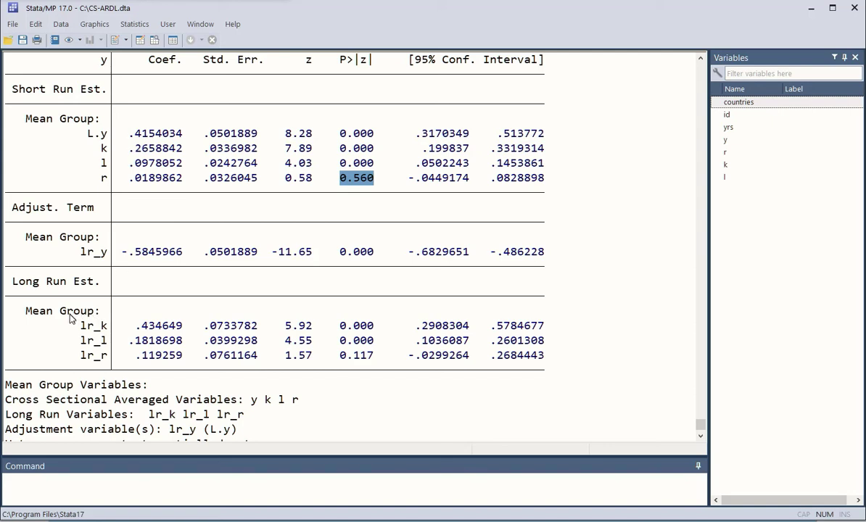
Highlight long-run lr_k .434649, lr_l, and lr_r with its 0.117 p-value, then the r row.
left_click_drag(135, 331, 182, 328)
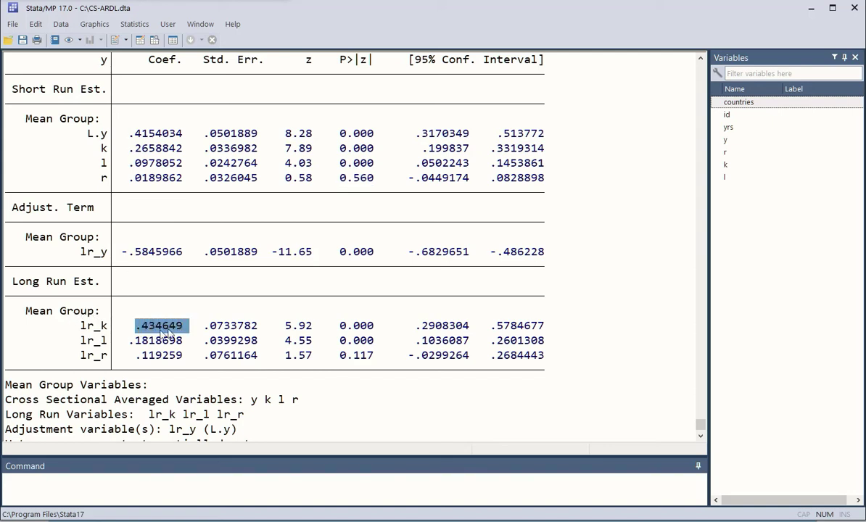
left_click_drag(131, 340, 182, 356)
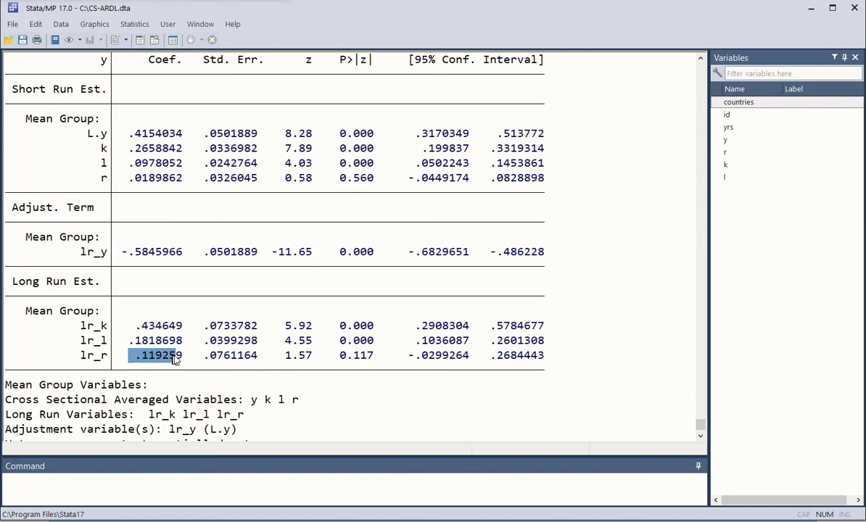
left_click_drag(339, 326, 378, 342)
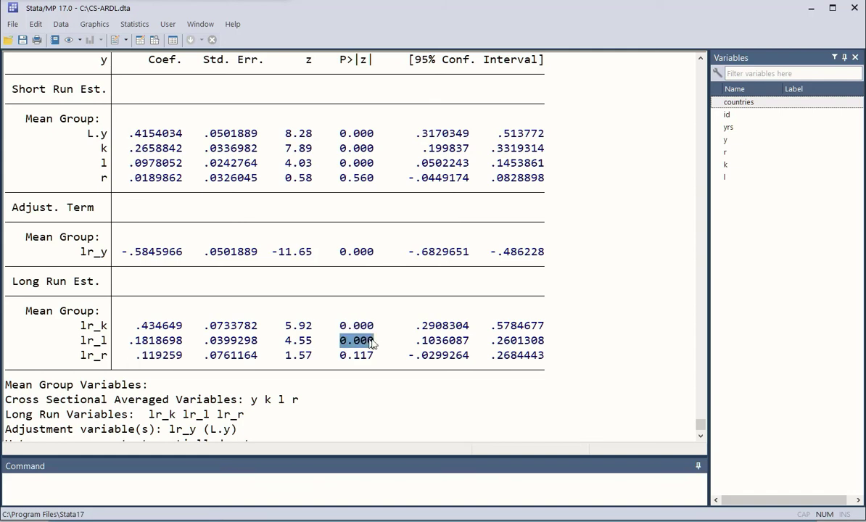
left_click_drag(73, 326, 108, 356)
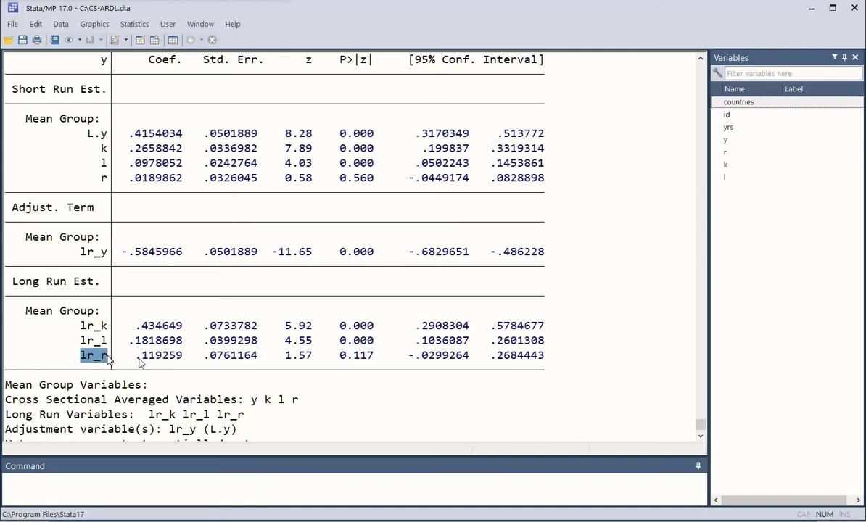
left_click_drag(339, 355, 371, 356)
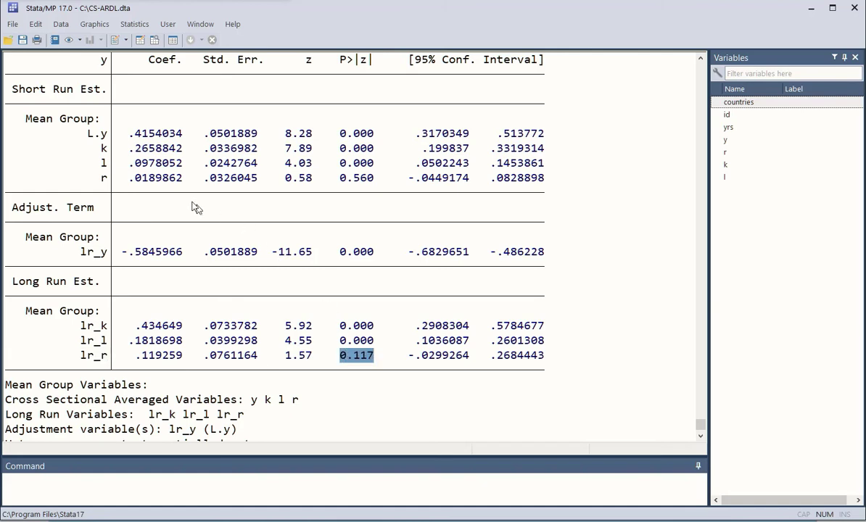
left_click_drag(103, 182, 363, 183)
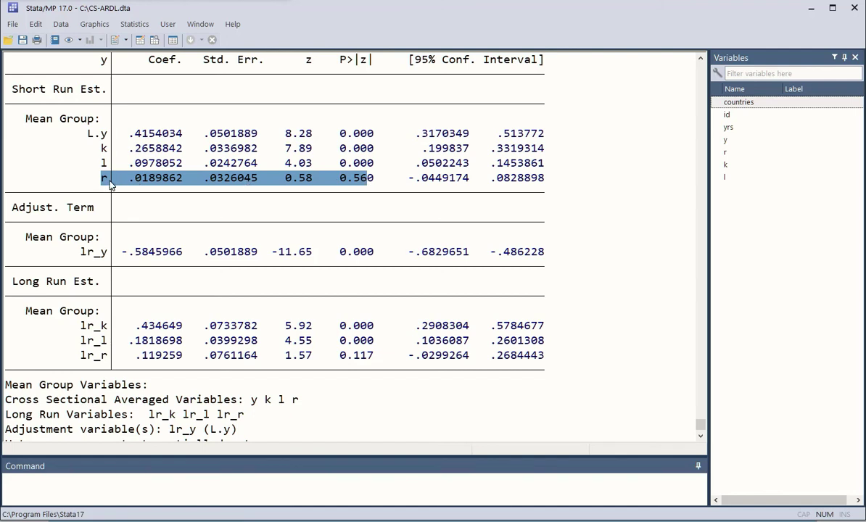
Highlight the r and lr_r labels, then the adjustment term -.5845966 and its 0.000 p-value.
left_click(103, 184)
left_click_drag(104, 181, 108, 181)
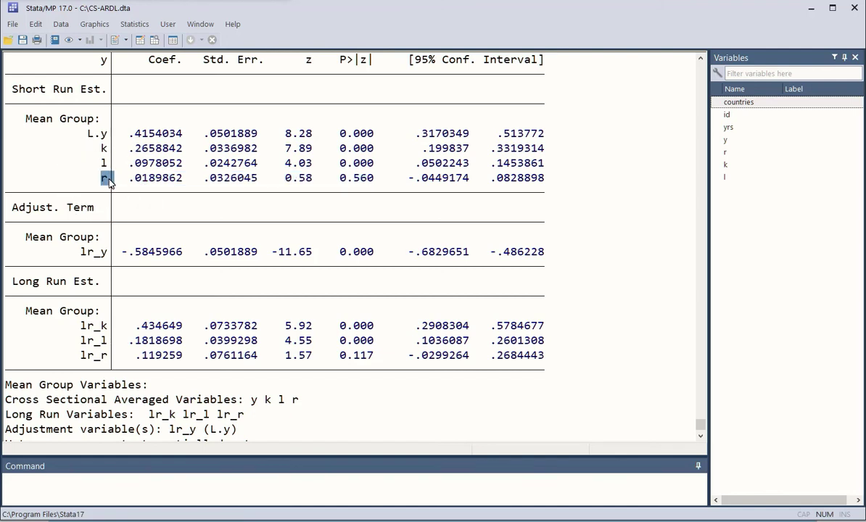
left_click_drag(75, 355, 105, 360)
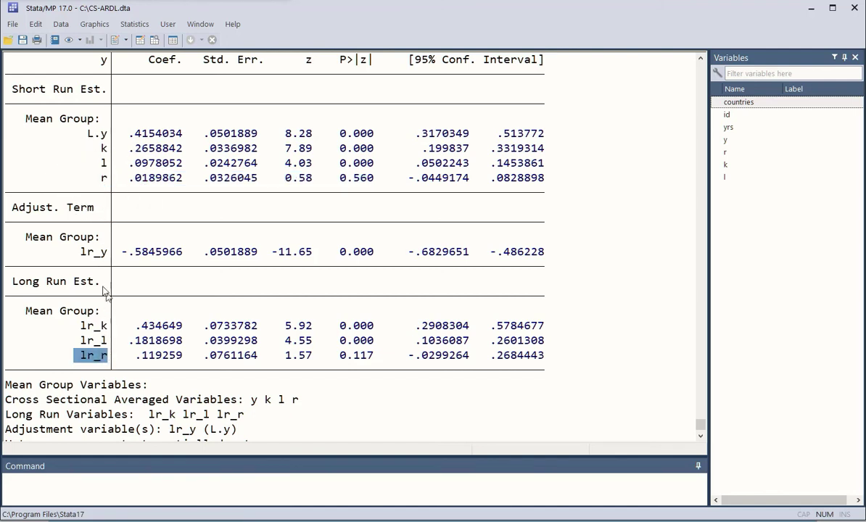
left_click_drag(80, 253, 179, 254)
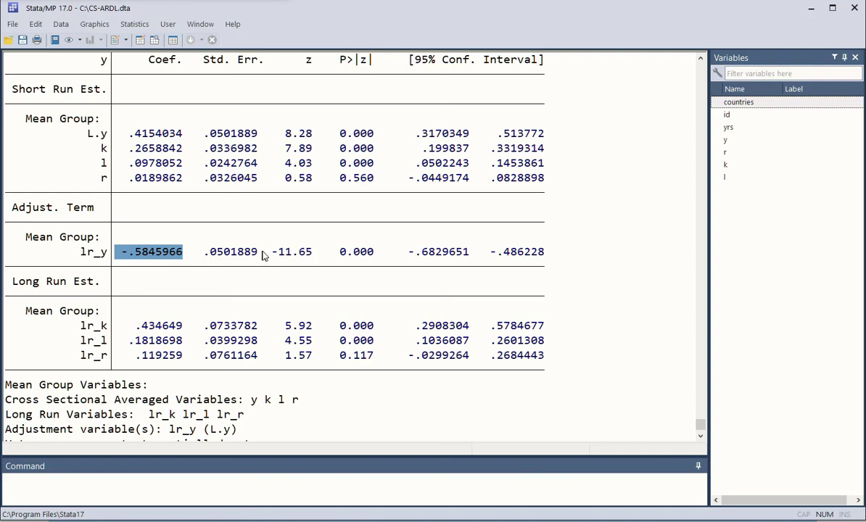
left_click_drag(334, 253, 376, 256)
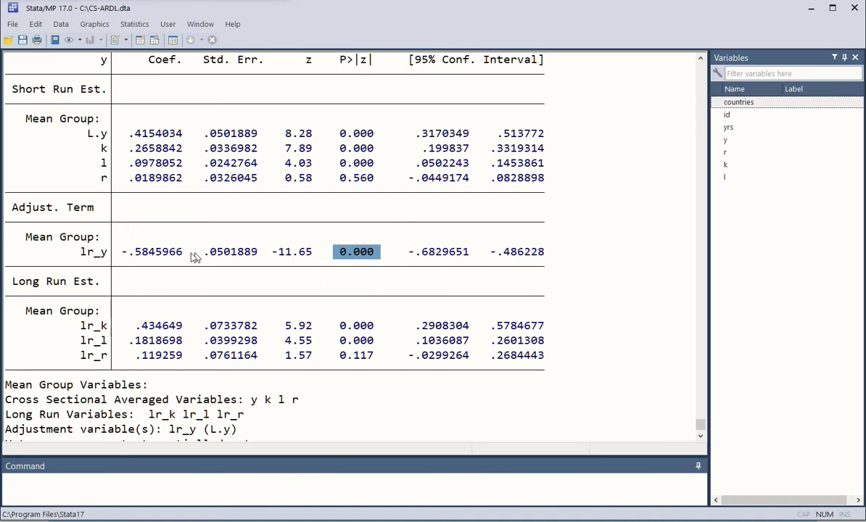
Highlight the entire short-run r row and then the entire long-run lr_r row.
scroll(245, 269, "down", 1)
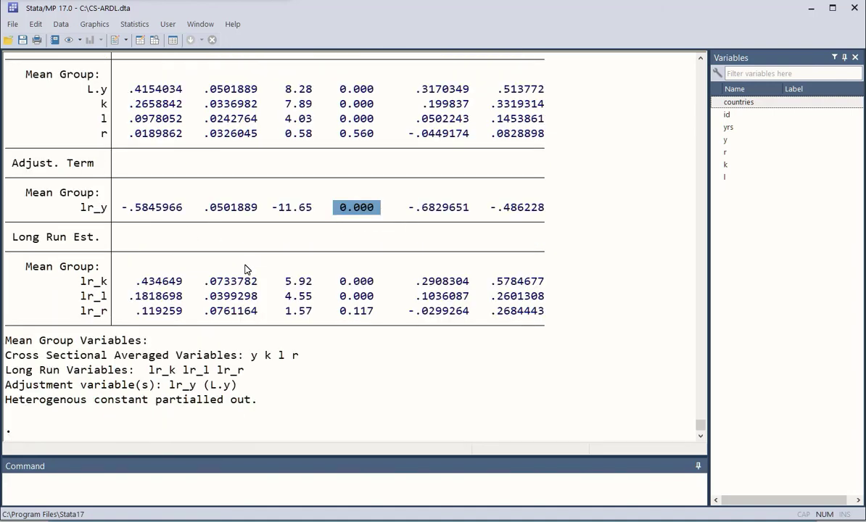
scroll(245, 269, "up", 1)
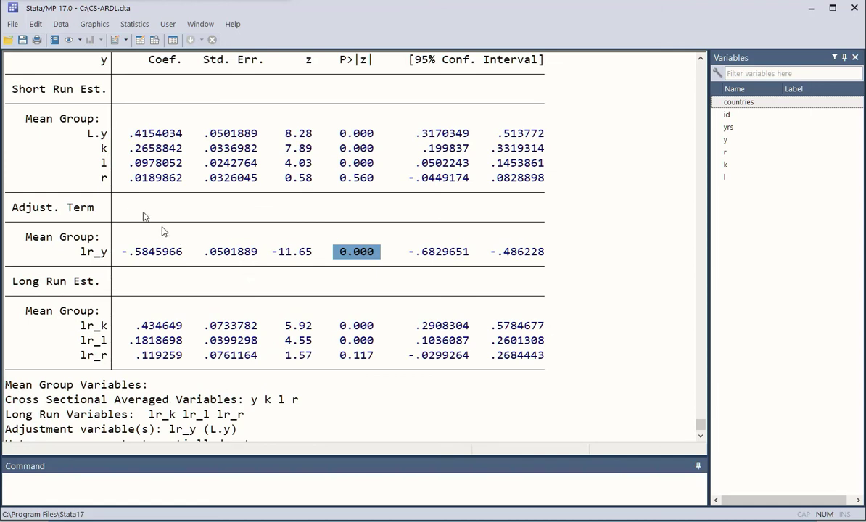
left_click_drag(103, 184, 539, 191)
left_click_drag(75, 355, 540, 358)
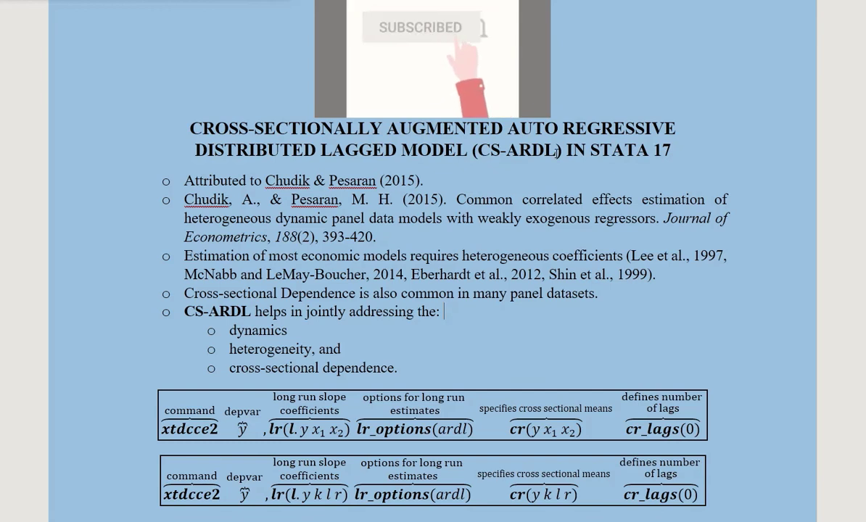
Highlight CS-ARDL and then STATA 17 in the Word document's title.
double_click(505, 151)
left_click_drag(506, 151, 473, 149)
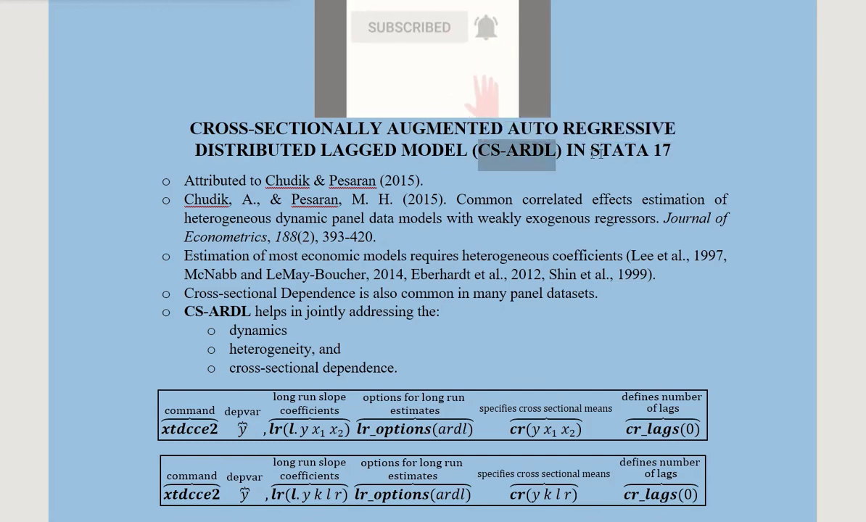
left_click_drag(589, 151, 664, 152)
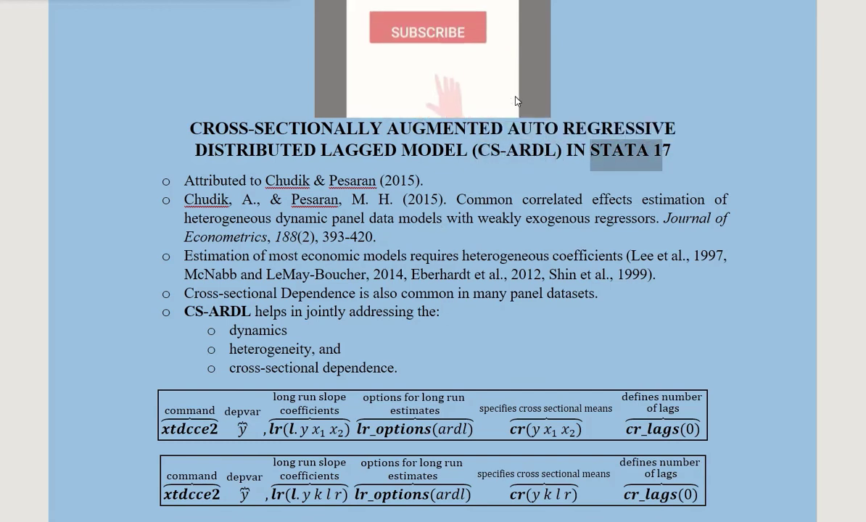